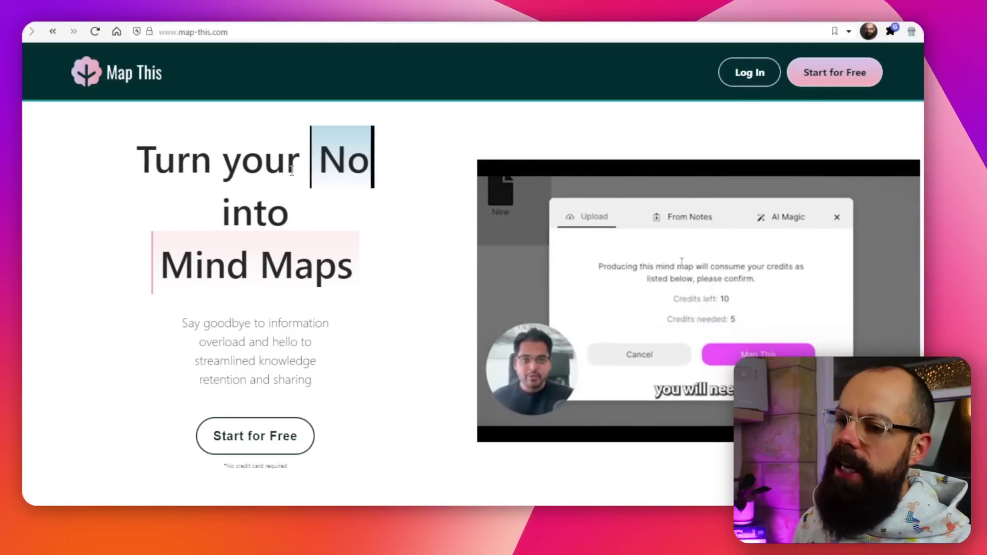
Scroll through the Map This page to look over the existing mind maps.
{"action": "scroll", "coordinate": [296, 176], "scroll_direction": "down", "scroll_amount": 5}
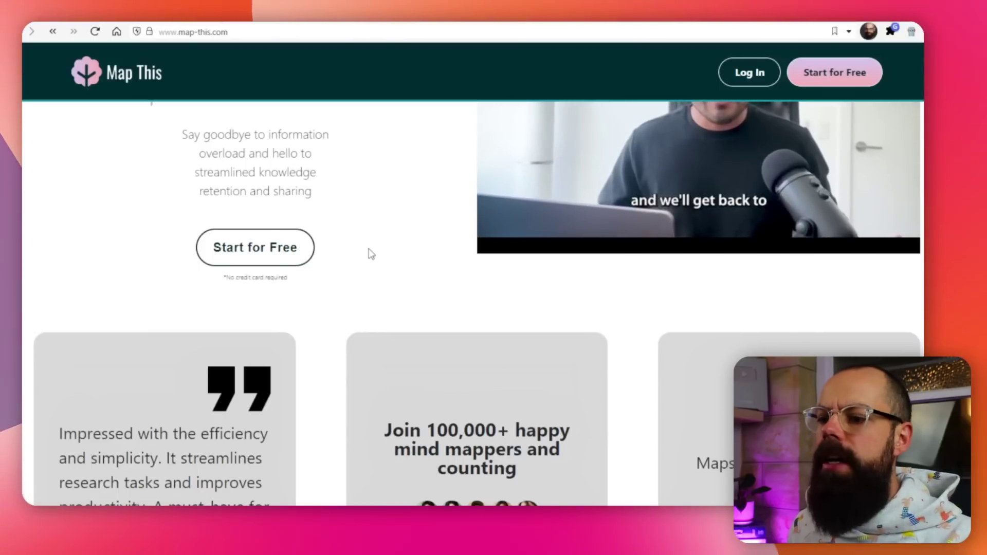
{"action": "scroll", "coordinate": [368, 251], "scroll_direction": "down", "scroll_amount": 4}
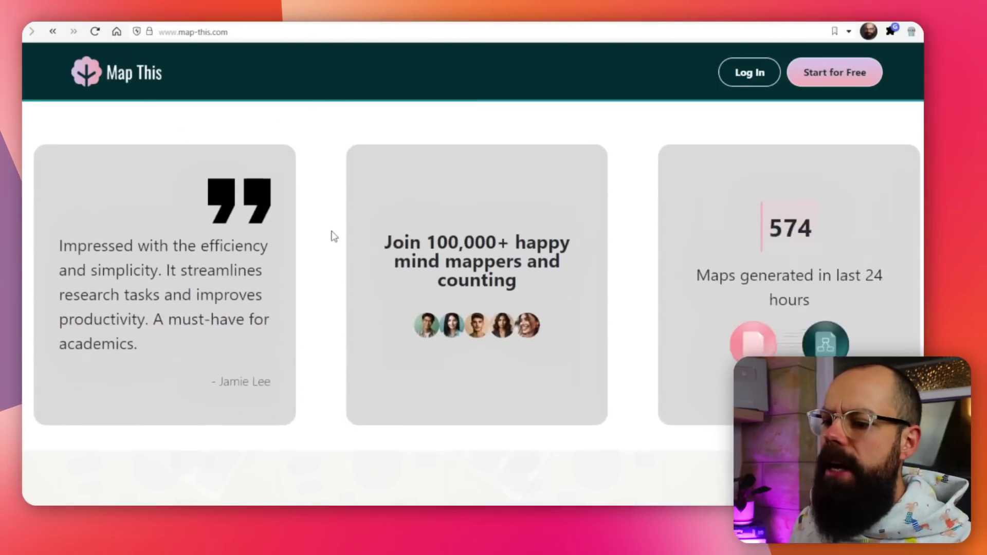
{"action": "scroll", "coordinate": [334, 237], "scroll_direction": "down", "scroll_amount": 5}
{"action": "scroll", "coordinate": [471, 219], "scroll_direction": "down", "scroll_amount": 4}
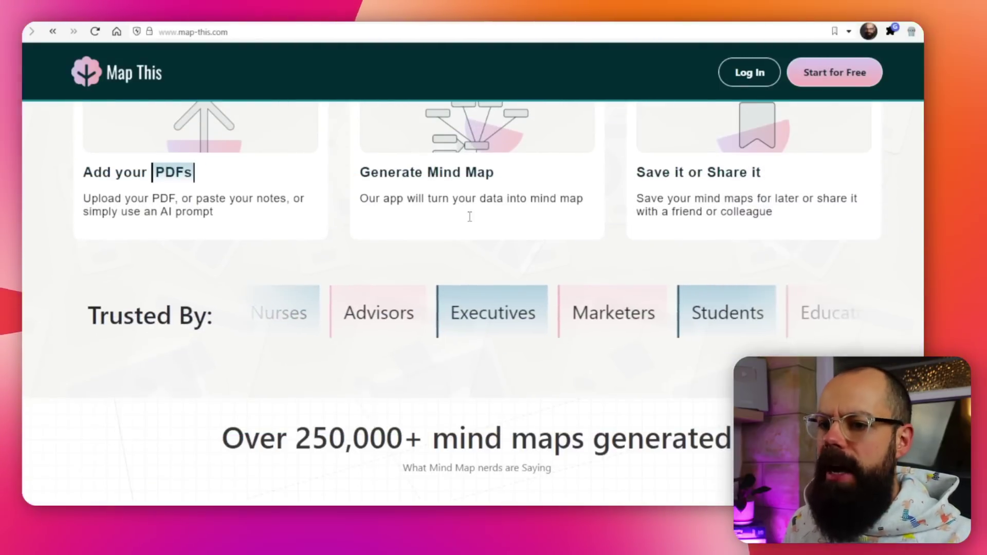
{"action": "scroll", "coordinate": [154, 269], "scroll_direction": "up", "scroll_amount": 3}
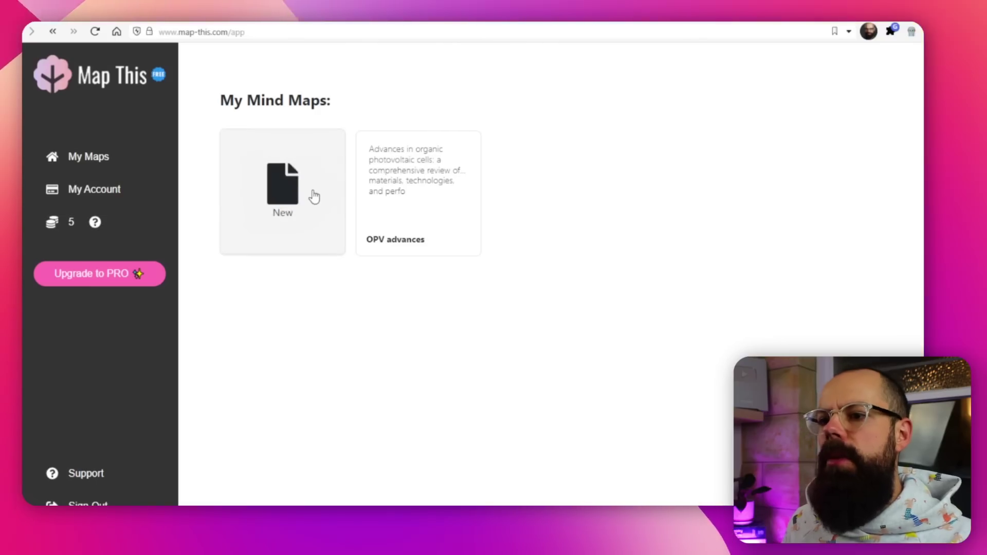
Preview the New mind map dialog's AI Magic option, then dismiss the dialog.
{"action": "left_click", "coordinate": [313, 196]}
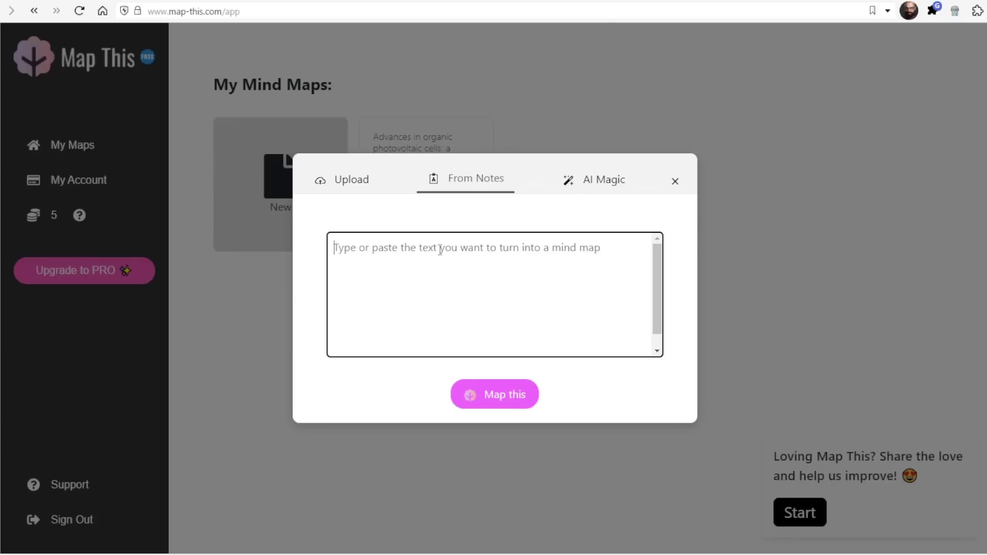
{"action": "left_click", "coordinate": [593, 183]}
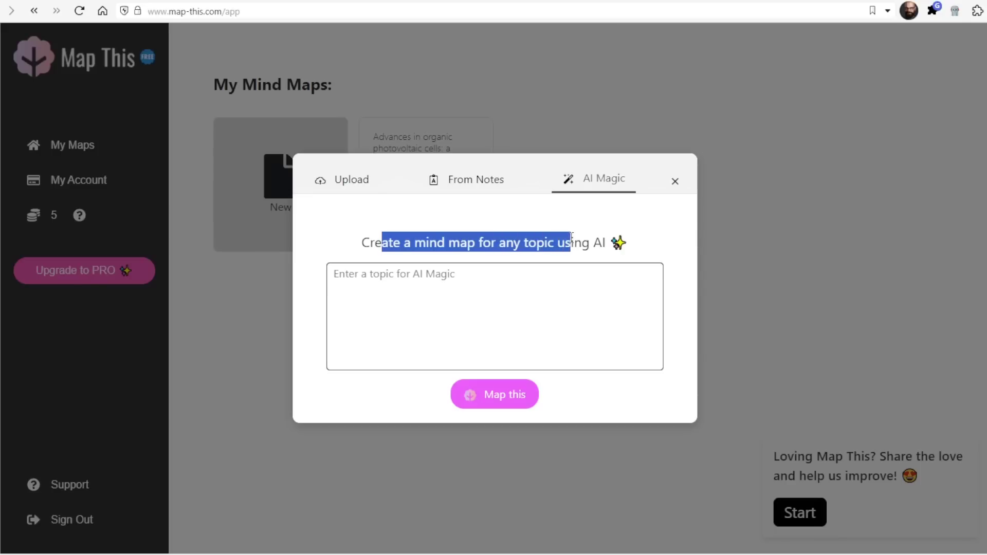
{"action": "left_click", "coordinate": [675, 182]}
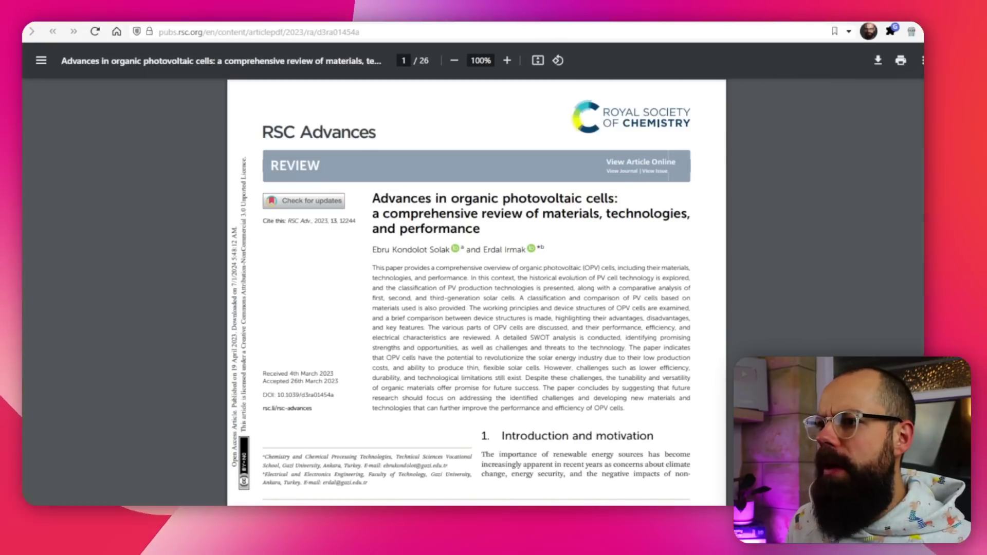
{"action": "scroll", "coordinate": [476, 288], "scroll_direction": "down", "scroll_amount": 20}
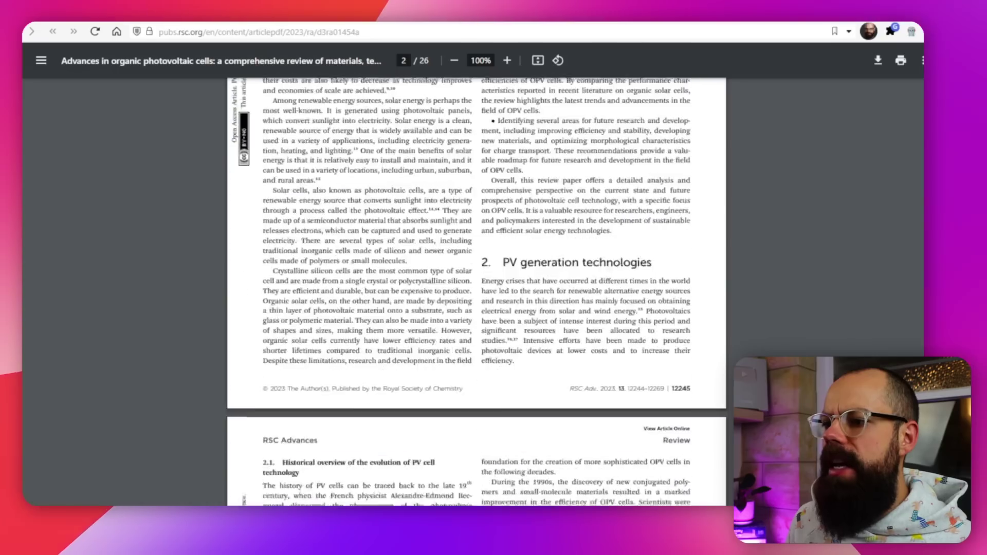
{"action": "scroll", "coordinate": [476, 288], "scroll_direction": "down", "scroll_amount": 20}
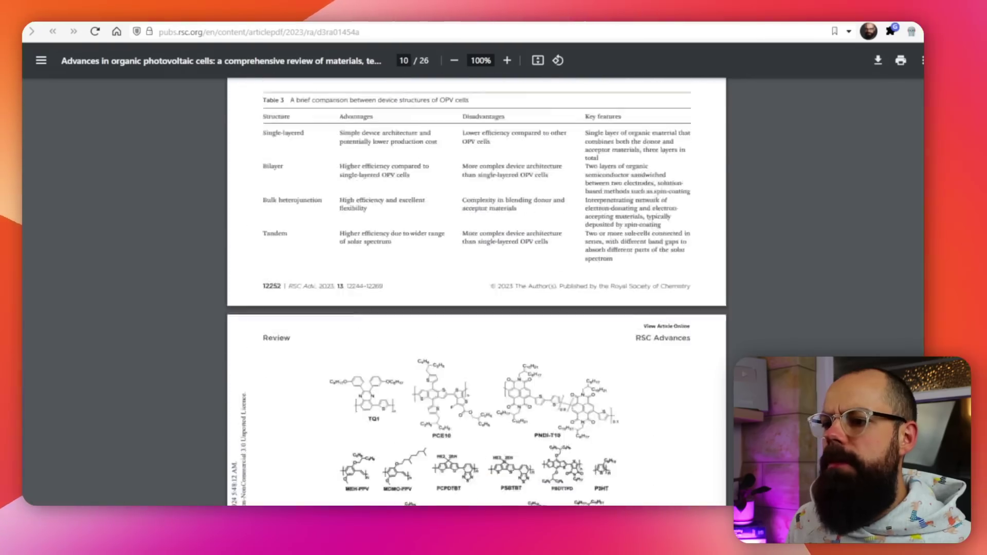
{"action": "scroll", "coordinate": [477, 288], "scroll_direction": "down", "scroll_amount": 20}
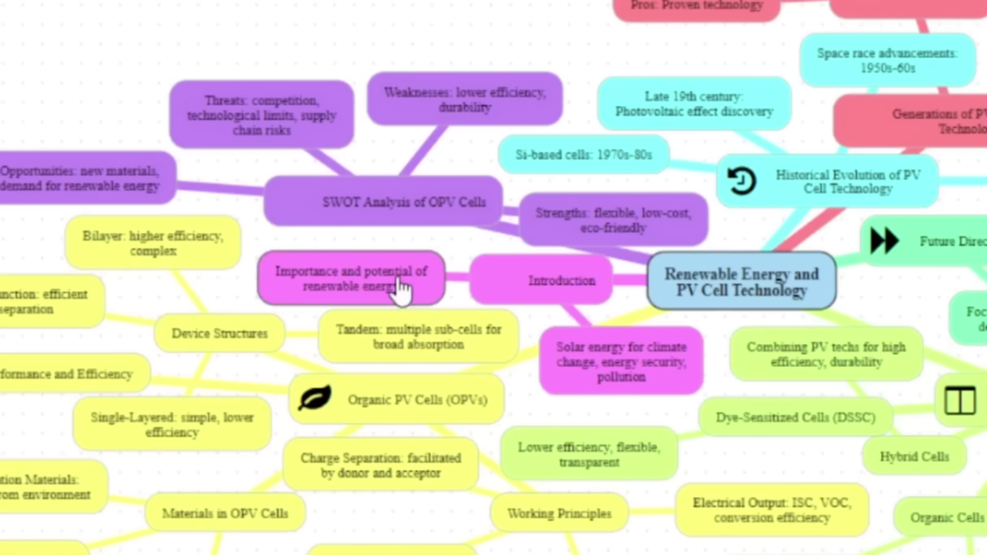
View summaries for the renewable energy, Organic PV Cells, and Weaknesses nodes.
{"action": "left_click", "coordinate": [393, 287]}
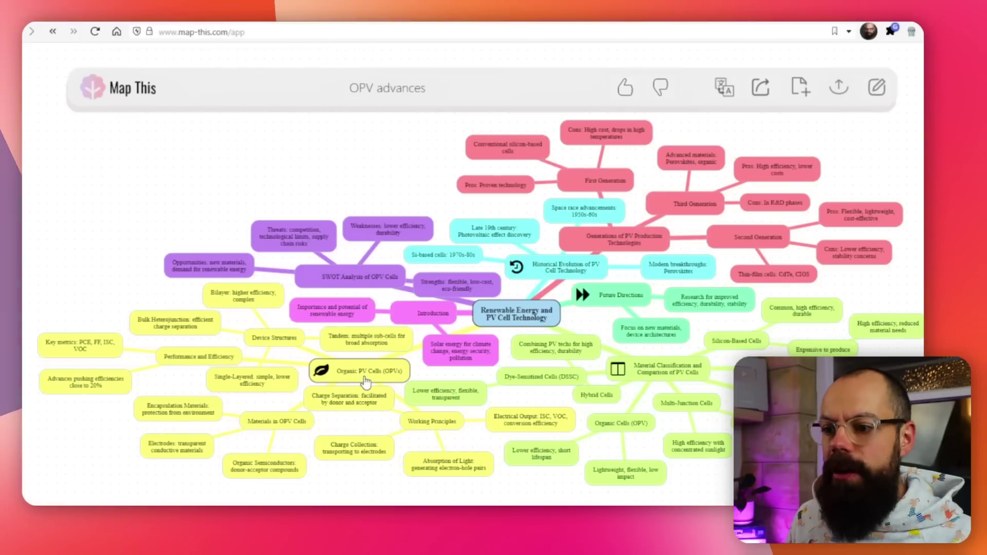
{"action": "left_click", "coordinate": [364, 380]}
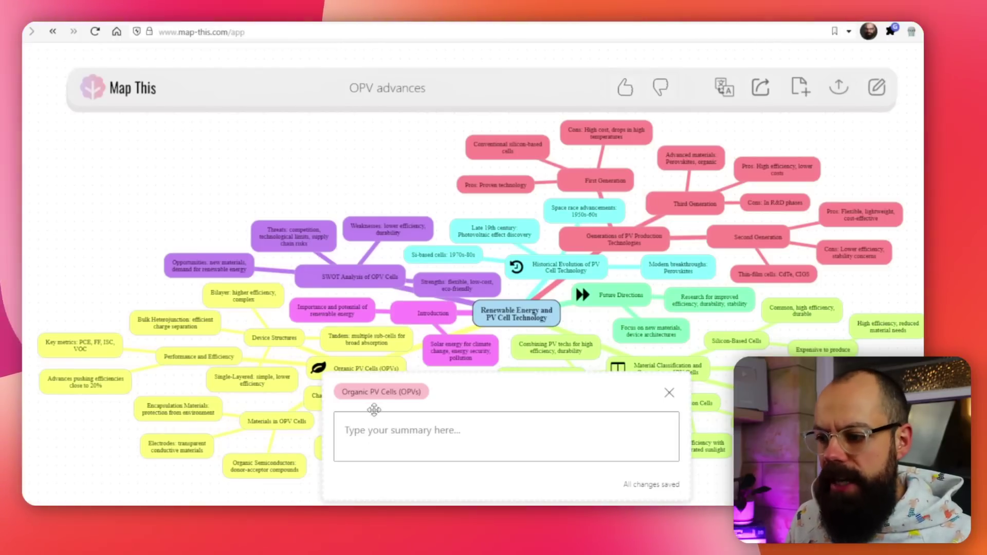
{"action": "left_click", "coordinate": [665, 394]}
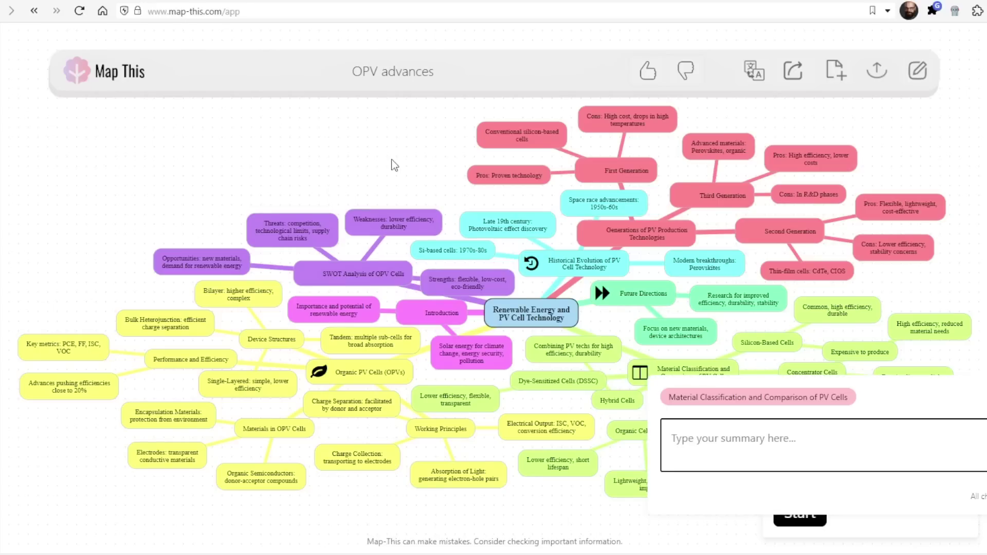
{"action": "left_click", "coordinate": [407, 226]}
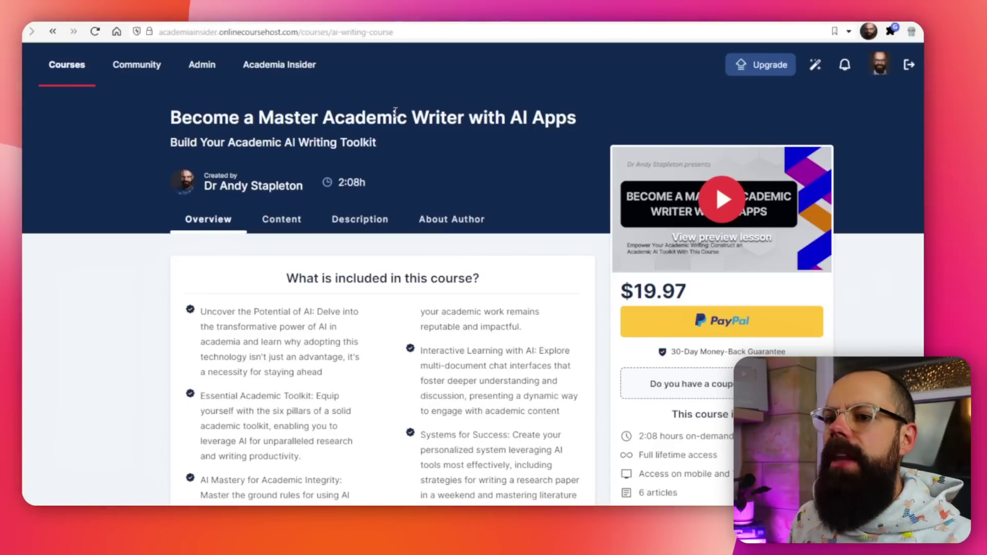
{"action": "scroll", "coordinate": [395, 112], "scroll_direction": "down", "scroll_amount": 10}
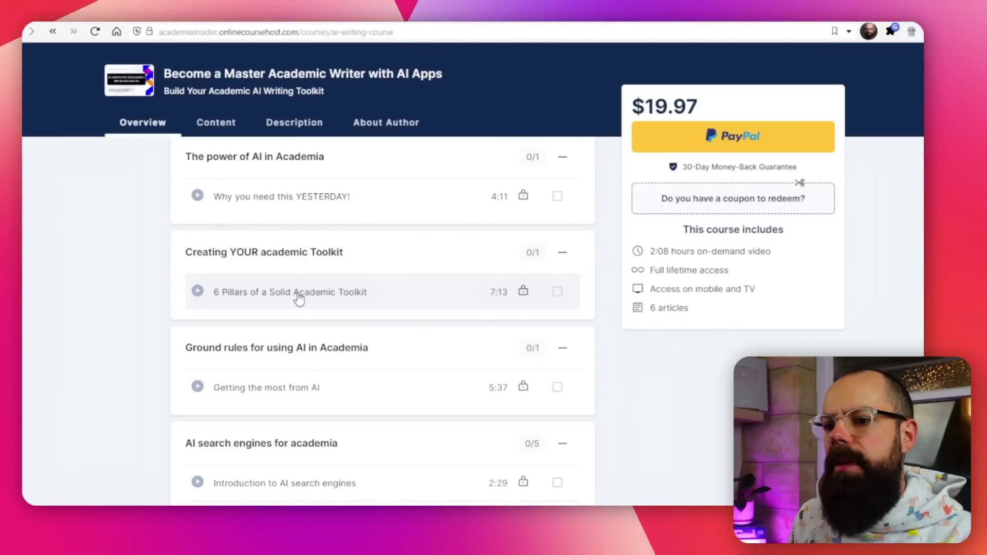
{"action": "scroll", "coordinate": [300, 298], "scroll_direction": "down", "scroll_amount": 1}
{"action": "scroll", "coordinate": [255, 304], "scroll_direction": "down", "scroll_amount": 3}
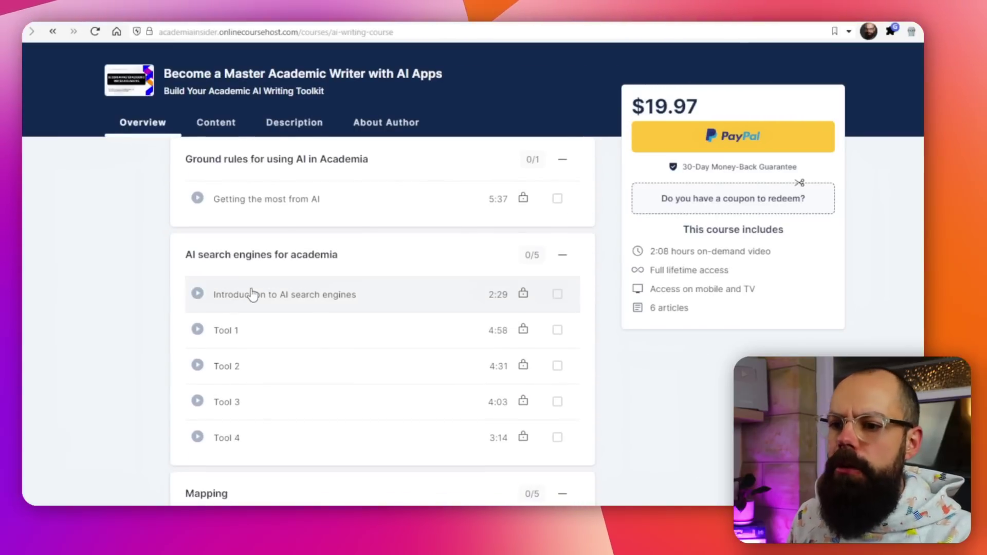
{"action": "scroll", "coordinate": [230, 201], "scroll_direction": "down", "scroll_amount": 7}
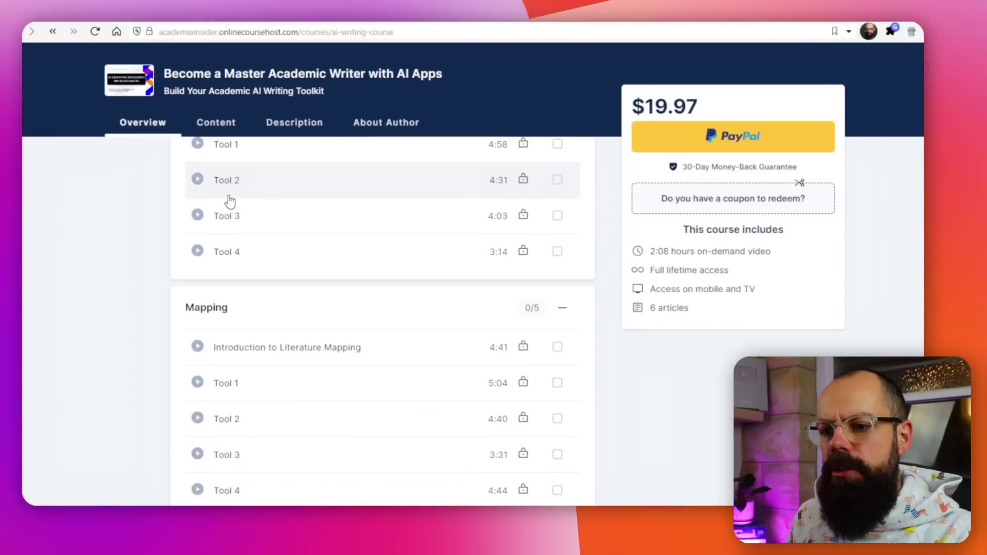
{"action": "scroll", "coordinate": [227, 254], "scroll_direction": "down", "scroll_amount": 3}
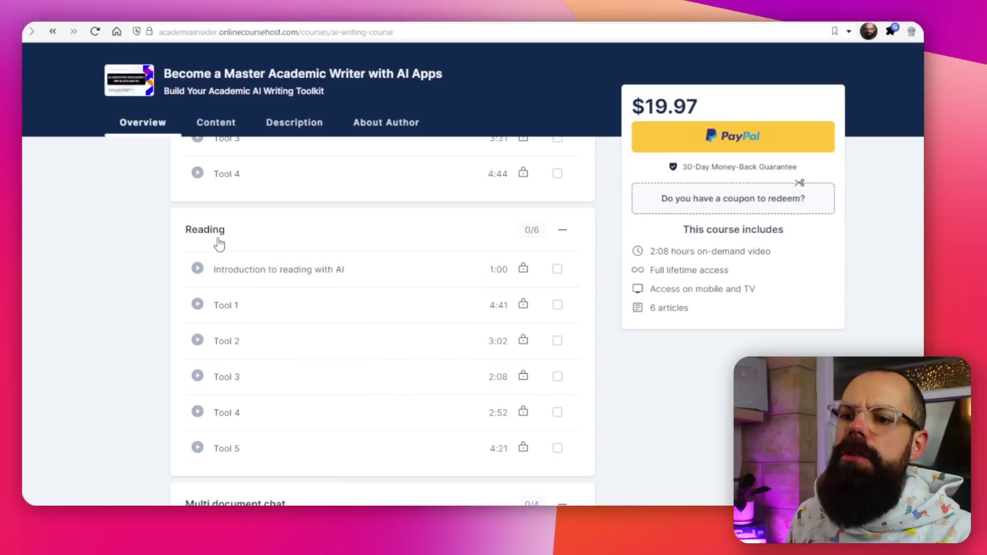
{"action": "scroll", "coordinate": [209, 393], "scroll_direction": "down", "scroll_amount": 1}
{"action": "scroll", "coordinate": [258, 381], "scroll_direction": "down", "scroll_amount": 2}
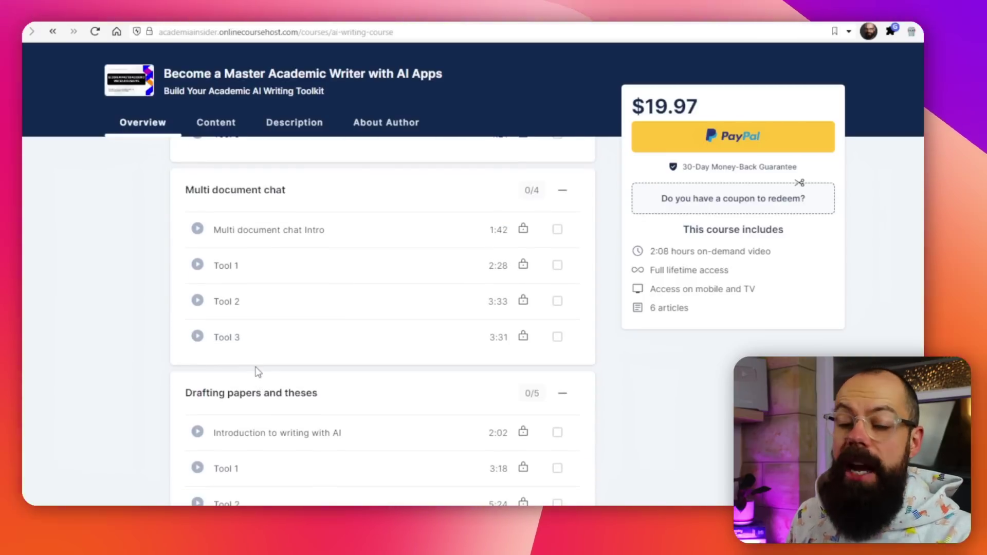
{"action": "scroll", "coordinate": [256, 366], "scroll_direction": "down", "scroll_amount": 12}
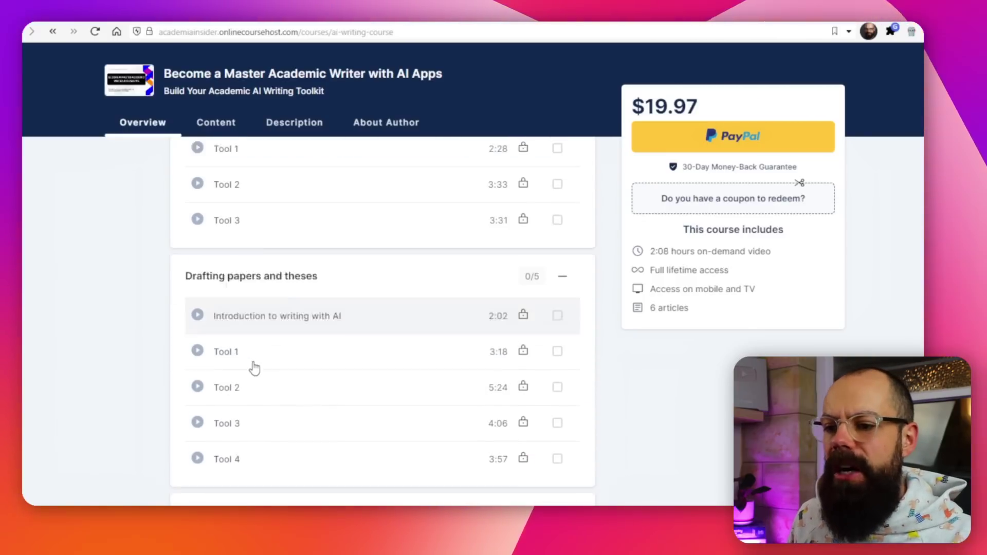
{"action": "scroll", "coordinate": [259, 294], "scroll_direction": "down", "scroll_amount": 6}
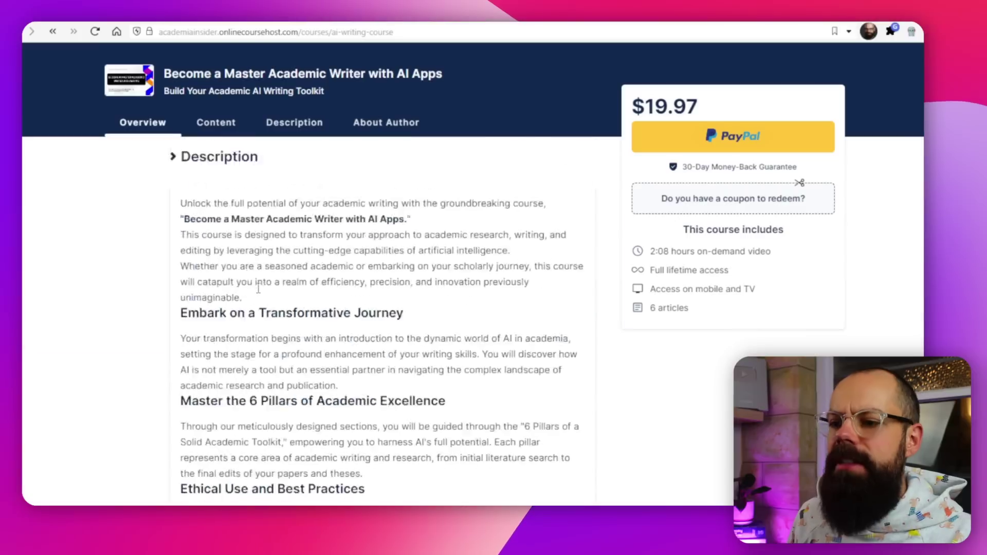
{"action": "scroll", "coordinate": [262, 300], "scroll_direction": "up", "scroll_amount": 18}
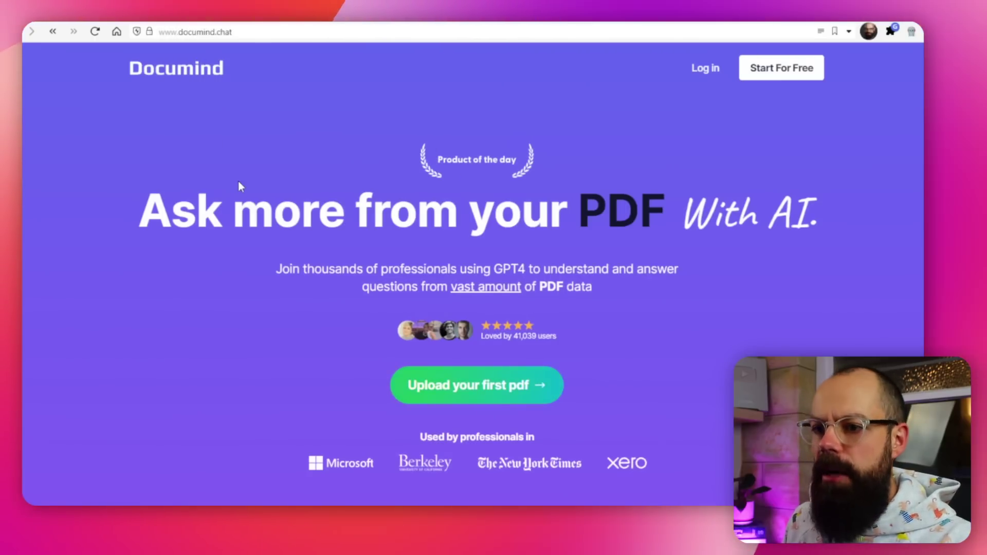
Highlight Documind's main headline, then scroll around the landing page.
{"action": "left_click_drag", "start_coordinate": [232, 210], "coordinate": [563, 212]}
{"action": "left_click", "coordinate": [620, 213]}
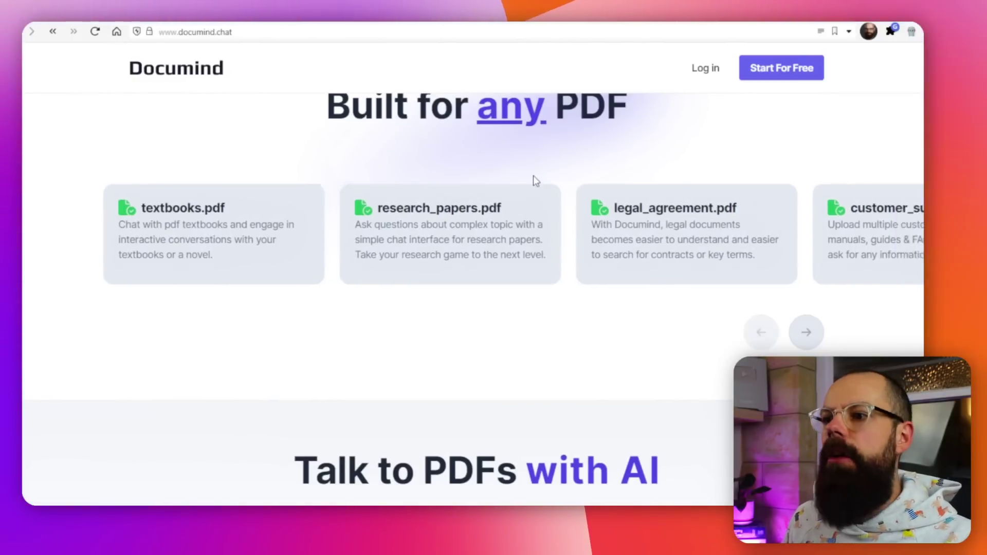
{"action": "scroll", "coordinate": [533, 181], "scroll_direction": "up", "scroll_amount": 2}
{"action": "scroll", "coordinate": [502, 180], "scroll_direction": "down", "scroll_amount": 6}
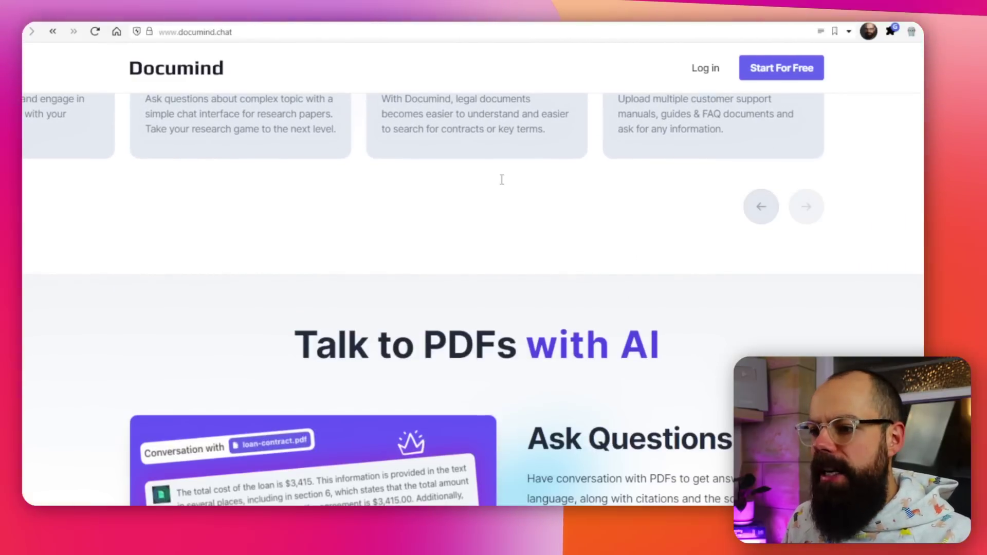
{"action": "scroll", "coordinate": [475, 213], "scroll_direction": "down", "scroll_amount": 15}
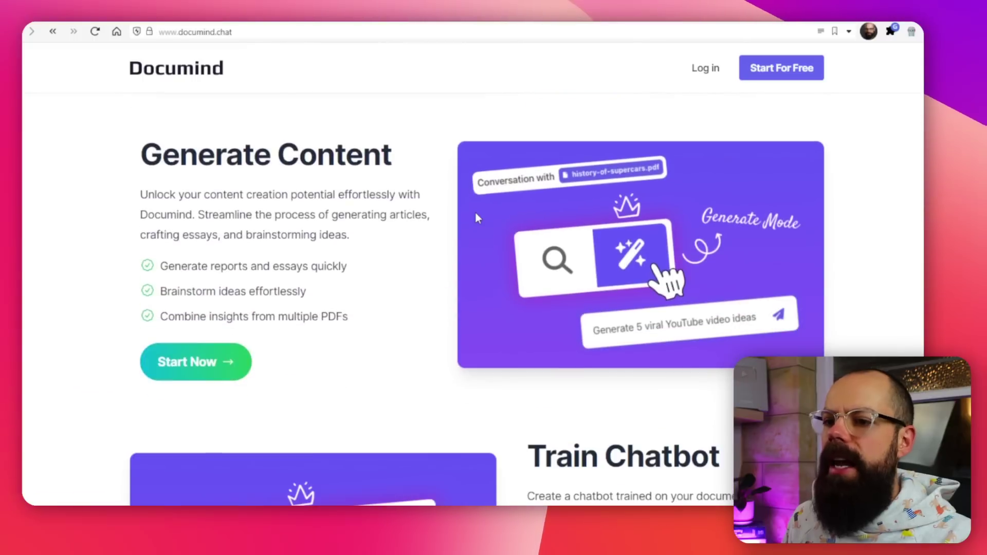
{"action": "scroll", "coordinate": [371, 229], "scroll_direction": "up", "scroll_amount": 3}
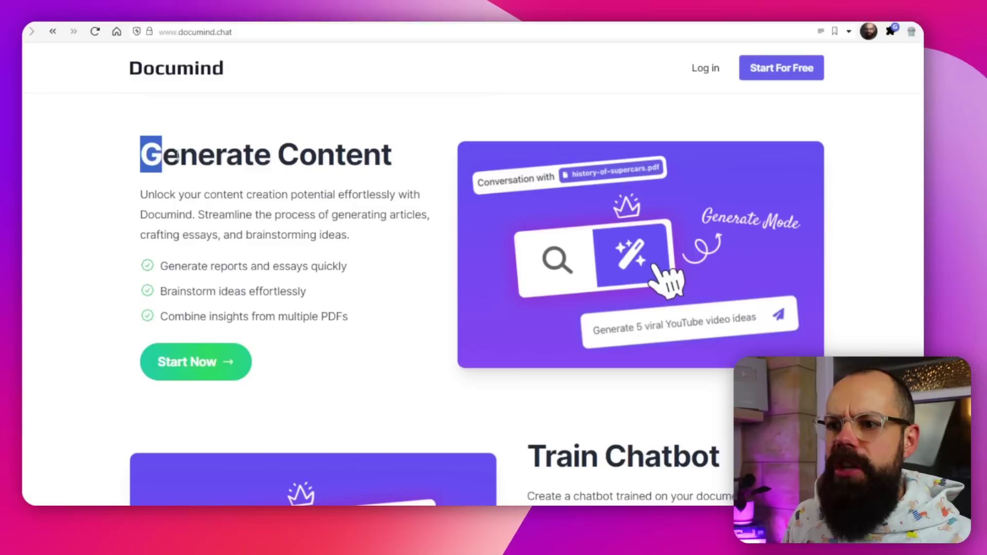
Highlight the content creation and article-generation phrases in the Generate Content text.
{"action": "left_click_drag", "start_coordinate": [170, 194], "coordinate": [286, 195]}
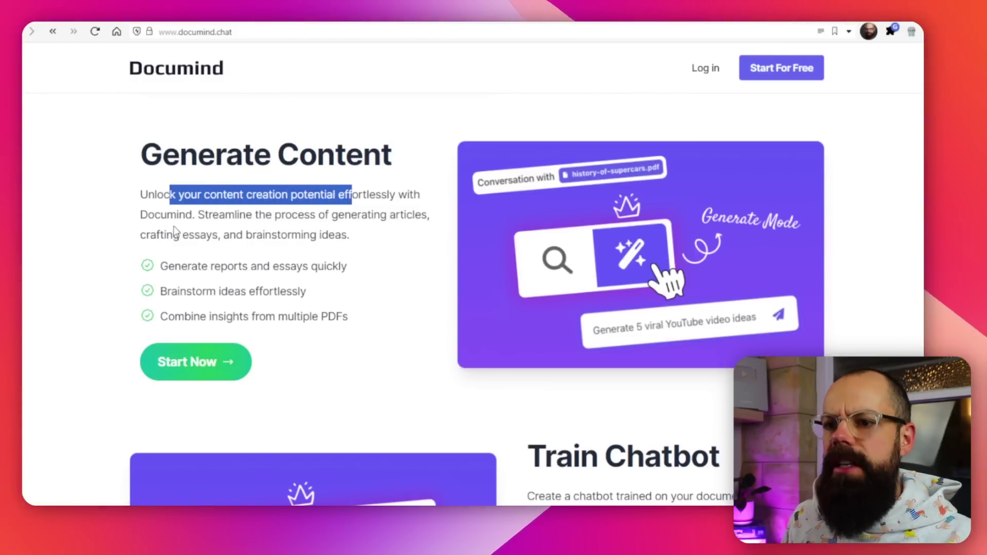
{"action": "left_click_drag", "start_coordinate": [216, 212], "coordinate": [374, 218]}
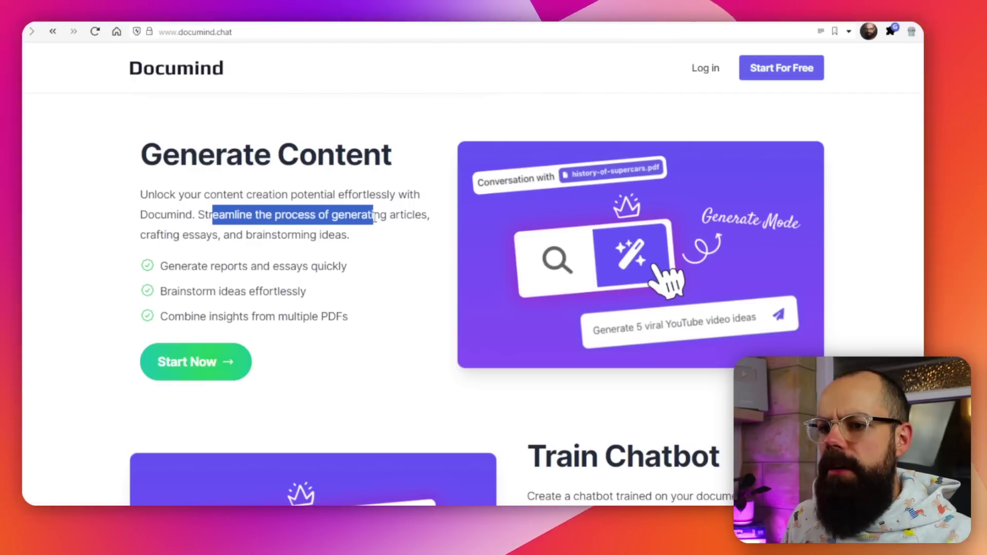
{"action": "left_click", "coordinate": [258, 230]}
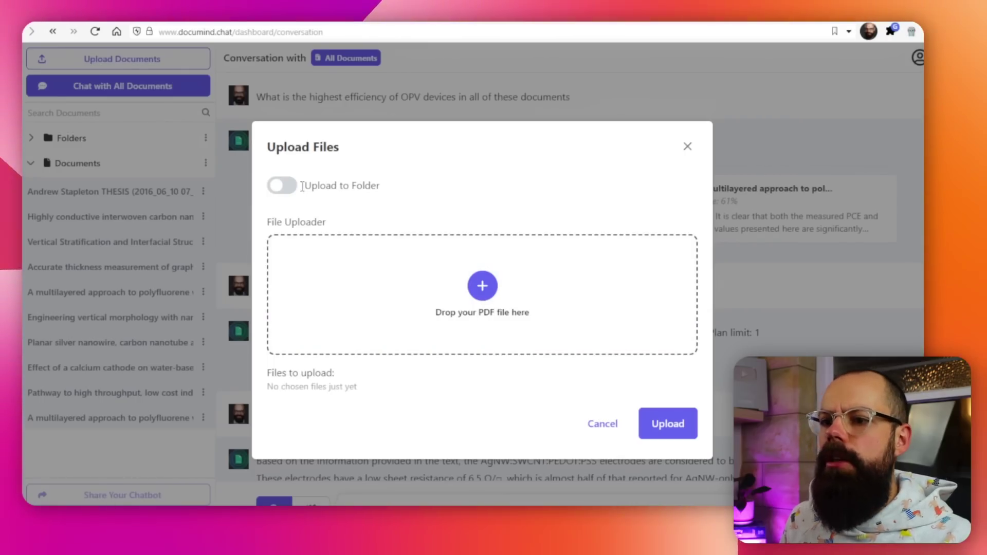
Try the Upload to Folder toggle, dismiss the upload dialog, and open the Vertical Stratification paper.
{"action": "left_click", "coordinate": [282, 186]}
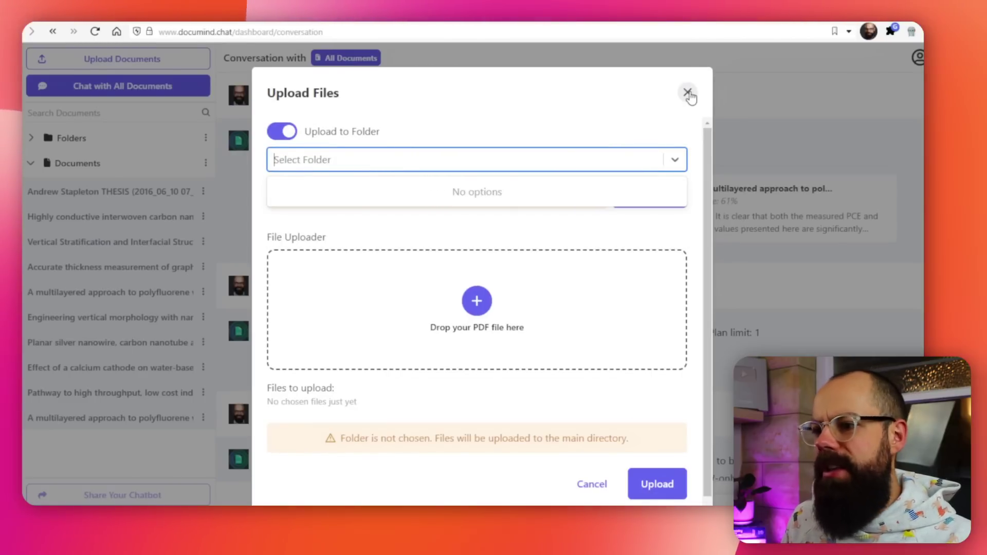
{"action": "left_click", "coordinate": [688, 92]}
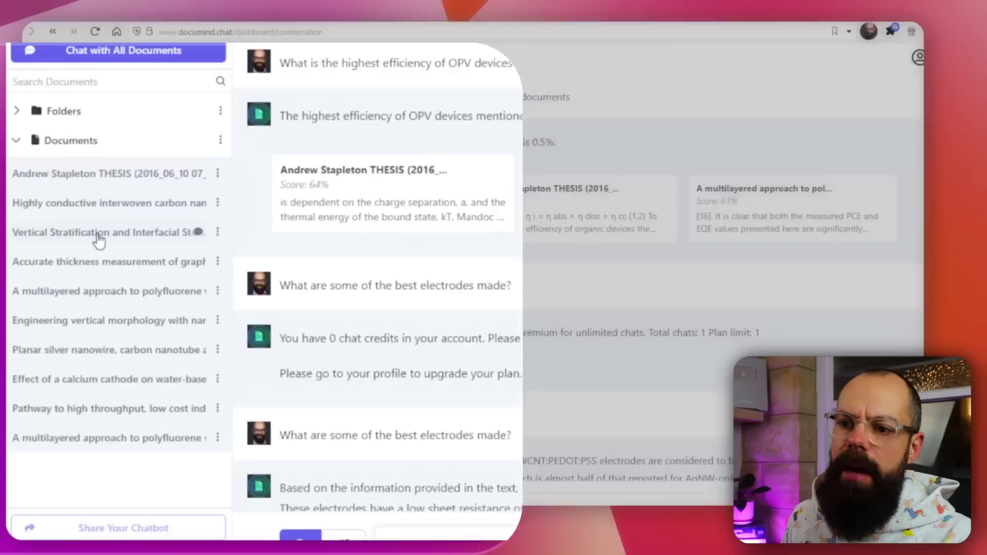
{"action": "left_click", "coordinate": [93, 233]}
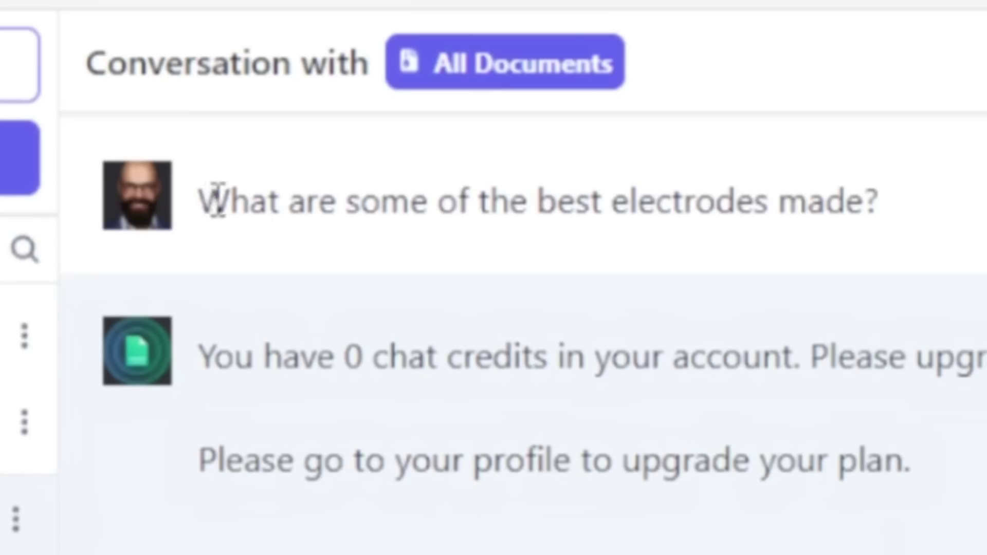
Highlight the best-electrodes question and the zero chat credits notice.
{"action": "left_click_drag", "start_coordinate": [216, 202], "coordinate": [866, 222]}
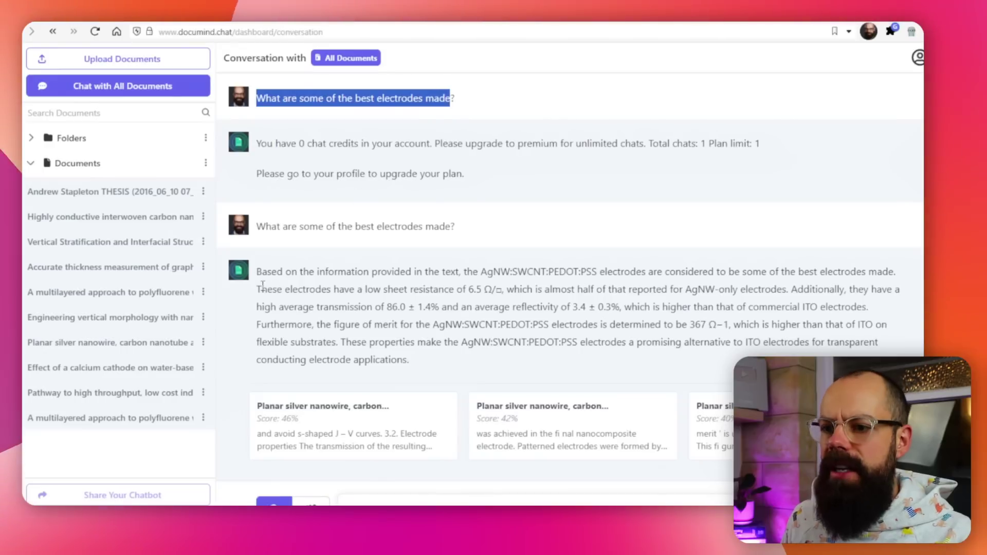
{"action": "left_click_drag", "start_coordinate": [291, 144], "coordinate": [337, 144]}
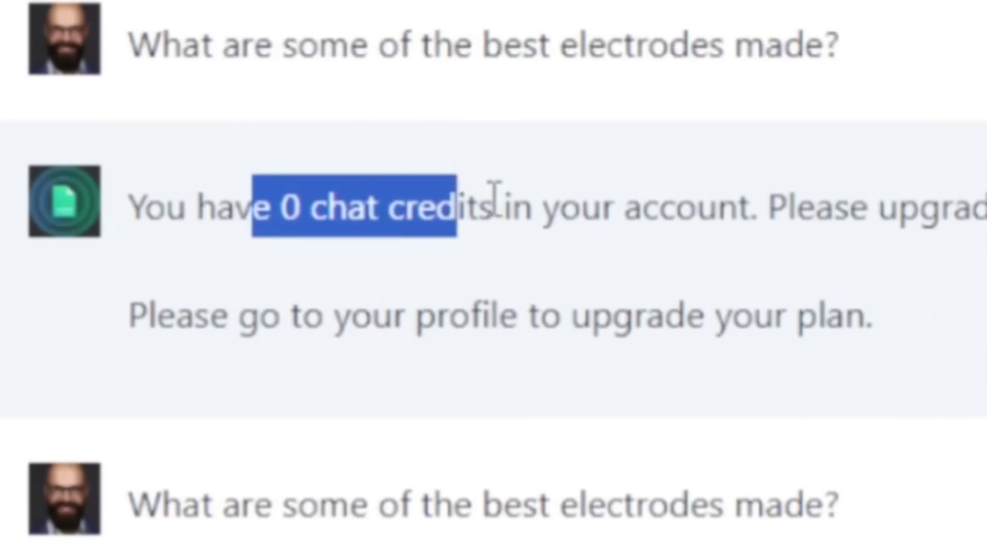
{"action": "left_click", "coordinate": [495, 198]}
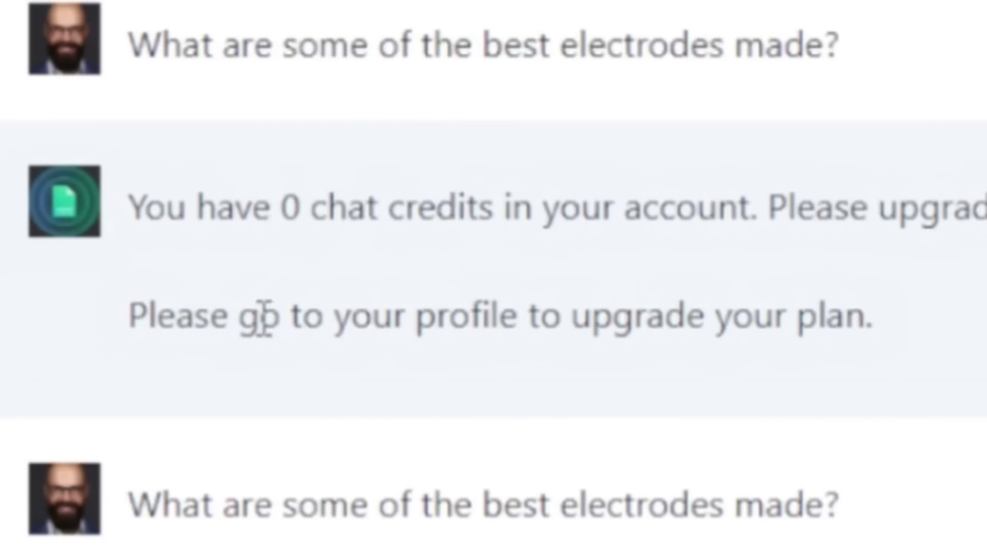